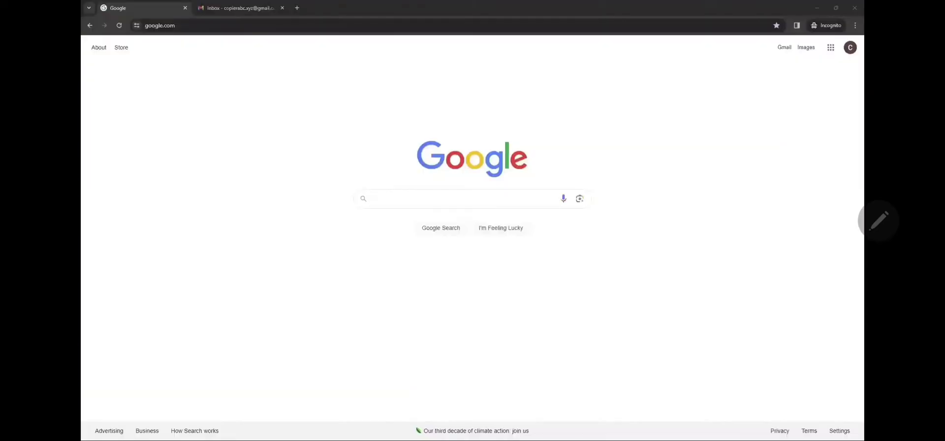
# Load the printer's web page at 10.10.9.221.
pyautogui.click(217, 25)
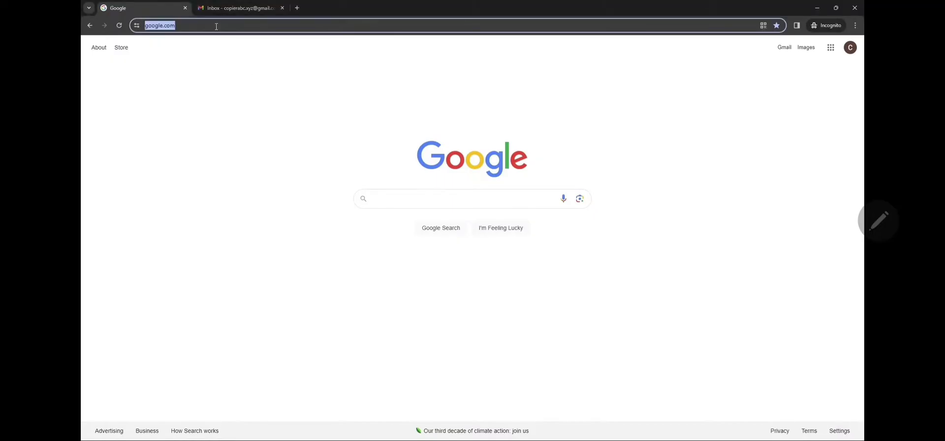
pyautogui.write('10.10.')
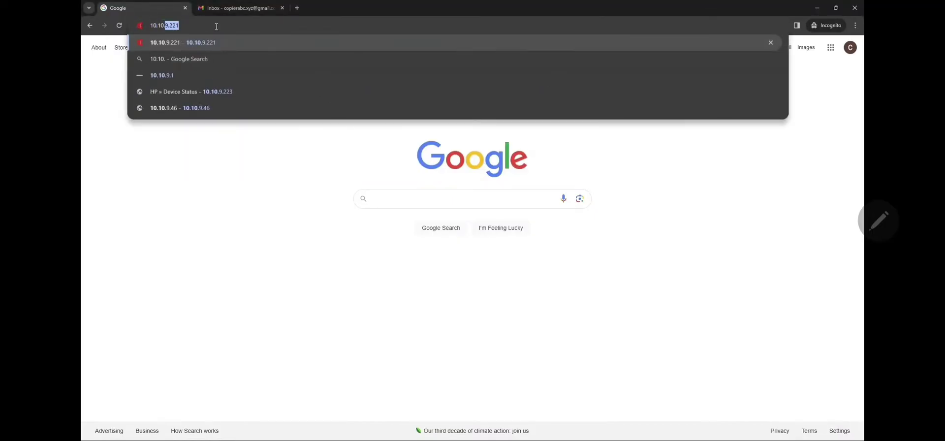
pyautogui.write('9.221')
pyautogui.press('Return')
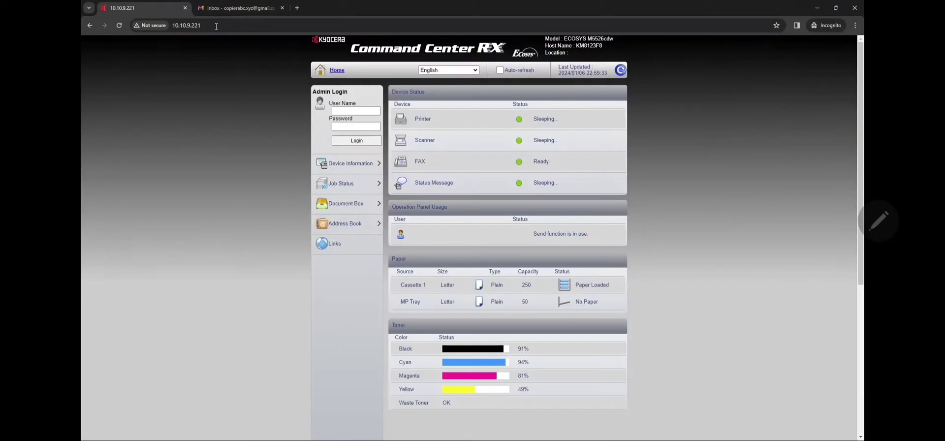
# Sign in with the administrator user name and password, then expand Network Settings.
pyautogui.click(343, 110)
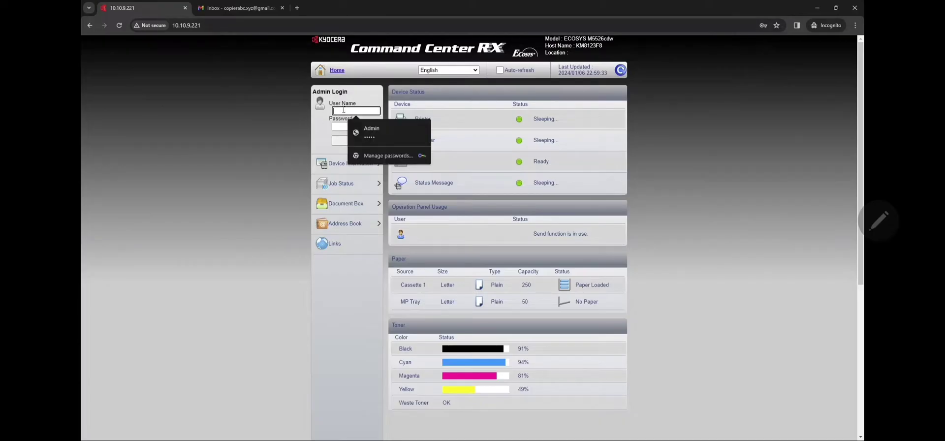
pyautogui.write('Admin')
pyautogui.press('Tab')
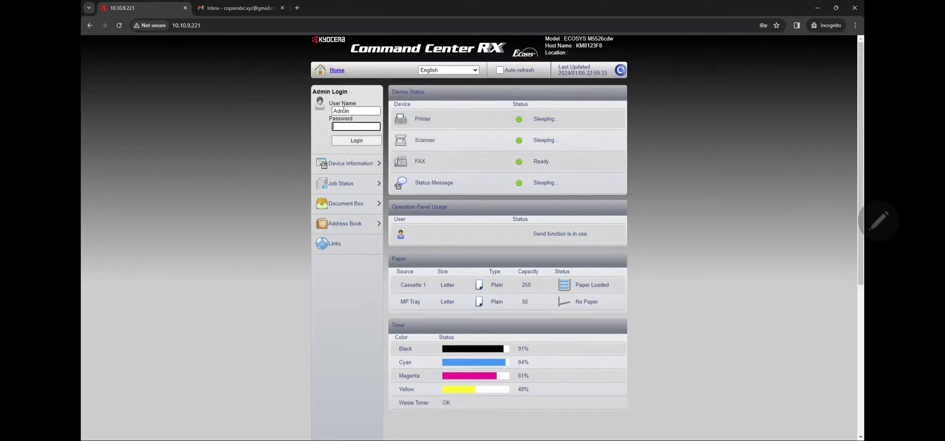
pyautogui.write('Admin')
pyautogui.press('Return')
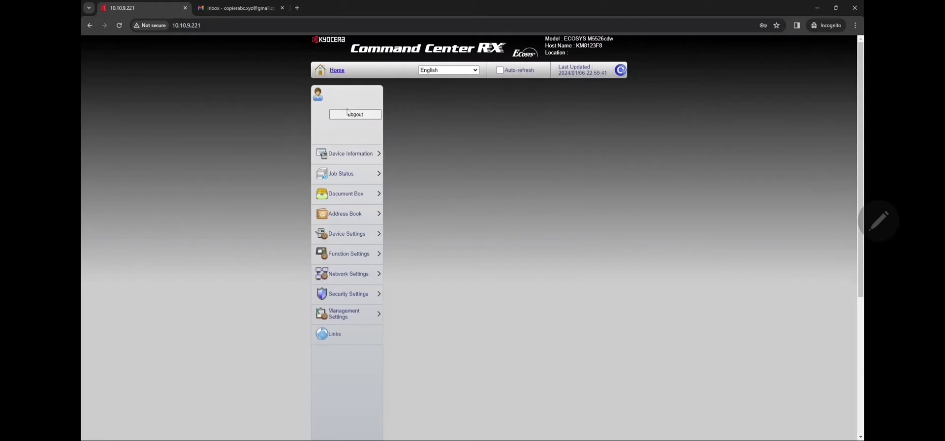
pyautogui.click(349, 268)
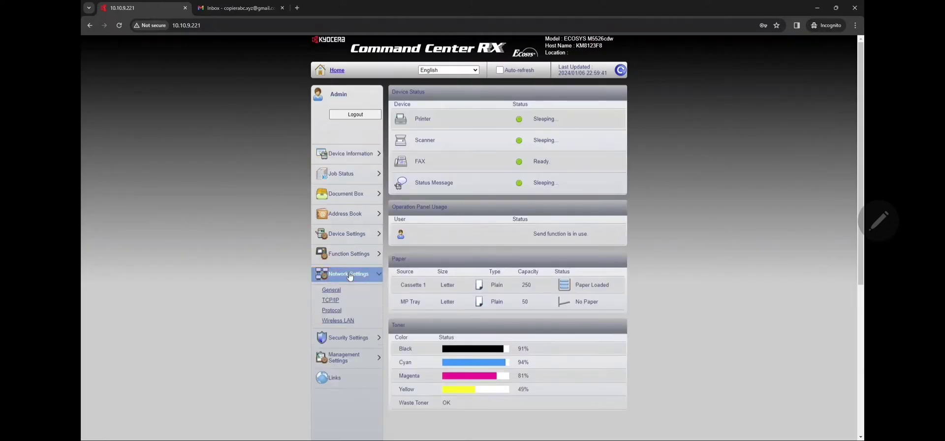
# On the TCP/IP page, set primary DNS 8.8.8.8 and secondary 8.8.4.4, then submit and confirm.
pyautogui.click(341, 305)
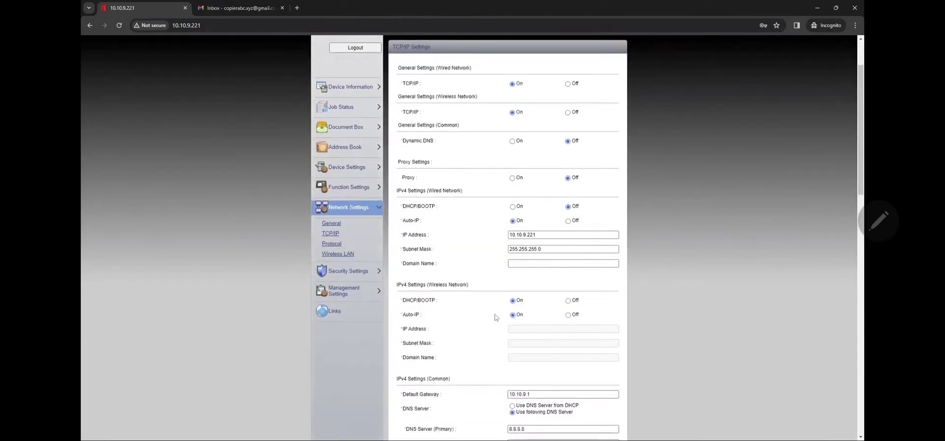
pyautogui.scroll(-5, 496, 314)
pyautogui.moveTo(460, 204); pyautogui.dragTo(406, 204)
pyautogui.click(510, 203)
pyautogui.hotkey('ctrl', 'a')
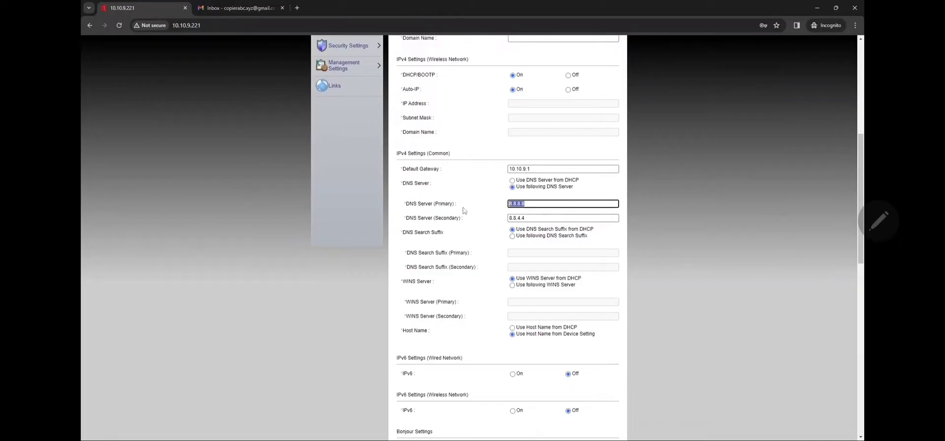
pyautogui.write('8.8.8.8')
pyautogui.press('Tab')
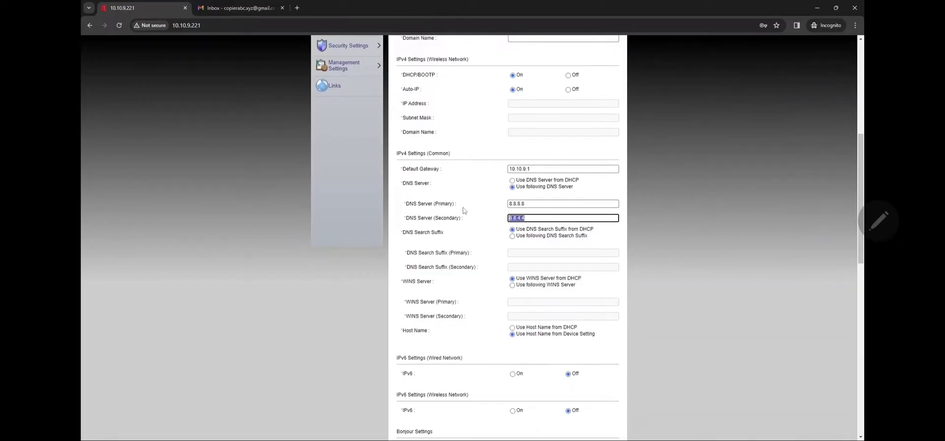
pyautogui.write('8.8')
pyautogui.scroll(-10, 464, 211)
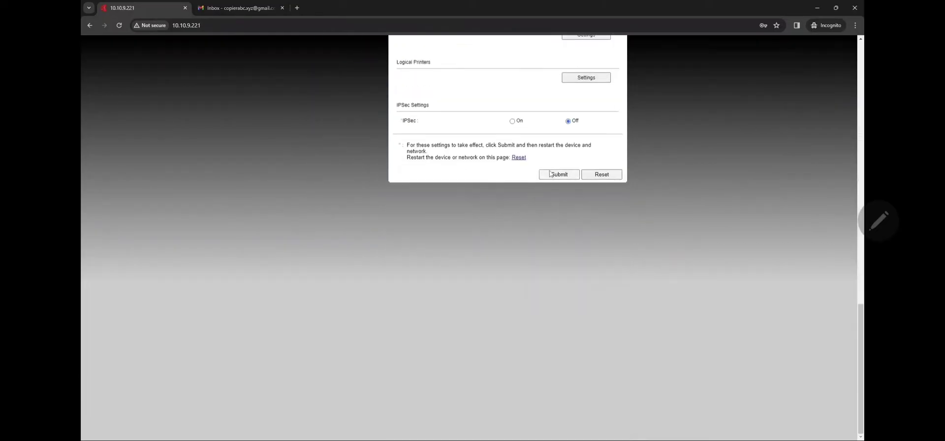
pyautogui.click(550, 174)
pyautogui.click(509, 85)
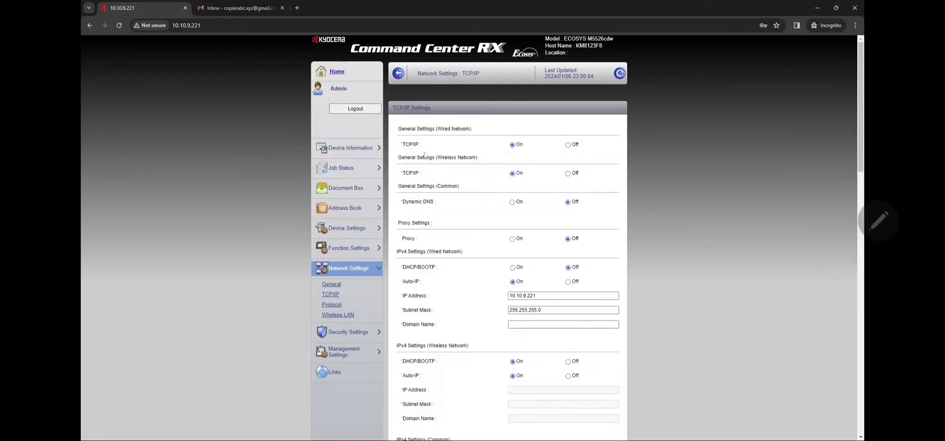
# On the Protocol page, keep SMTP security at STARTTLS and submit the protocol settings.
pyautogui.click(337, 310)
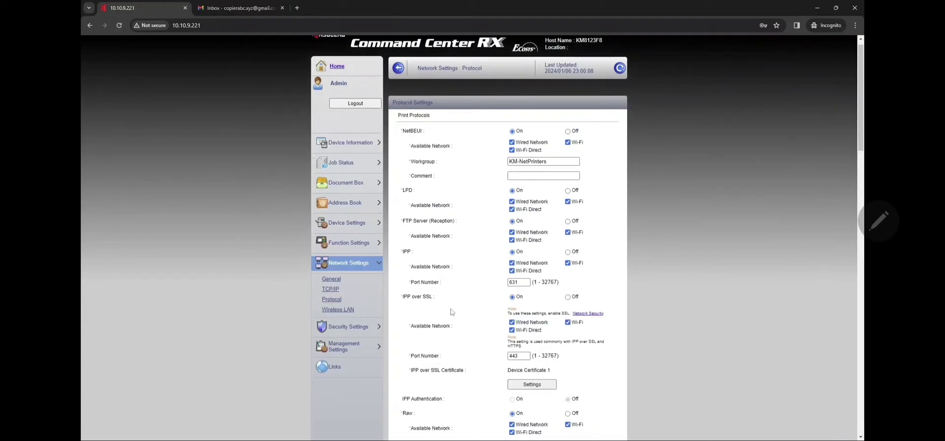
pyautogui.scroll(-6, 443, 305)
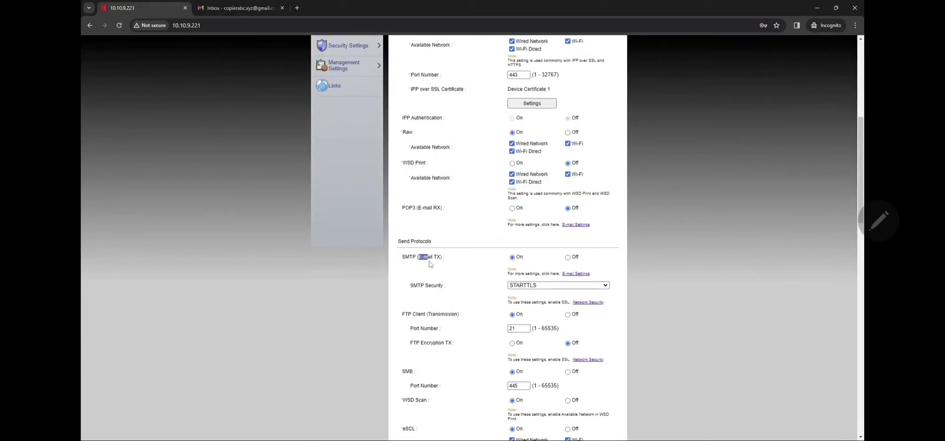
pyautogui.moveTo(445, 257); pyautogui.dragTo(403, 256)
pyautogui.click(524, 285)
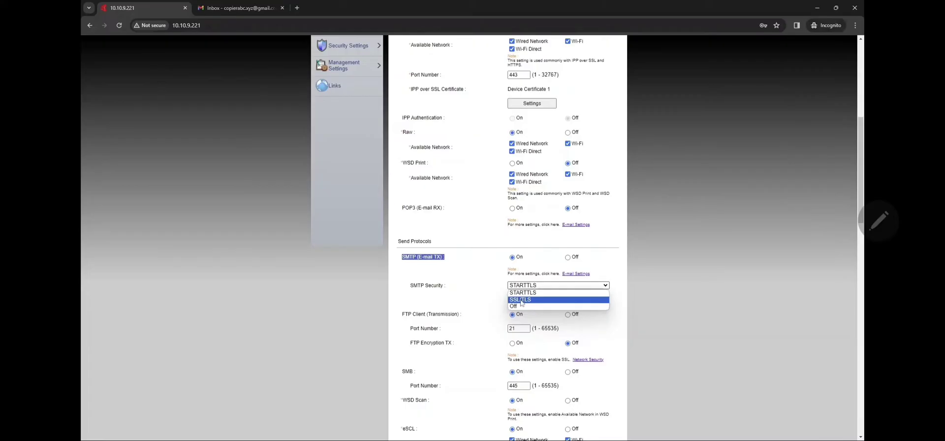
pyautogui.click(517, 293)
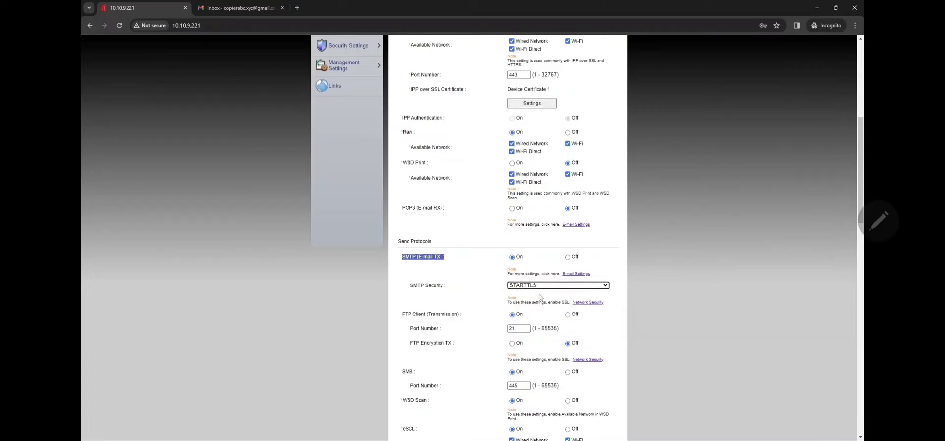
pyautogui.scroll(-10, 492, 294)
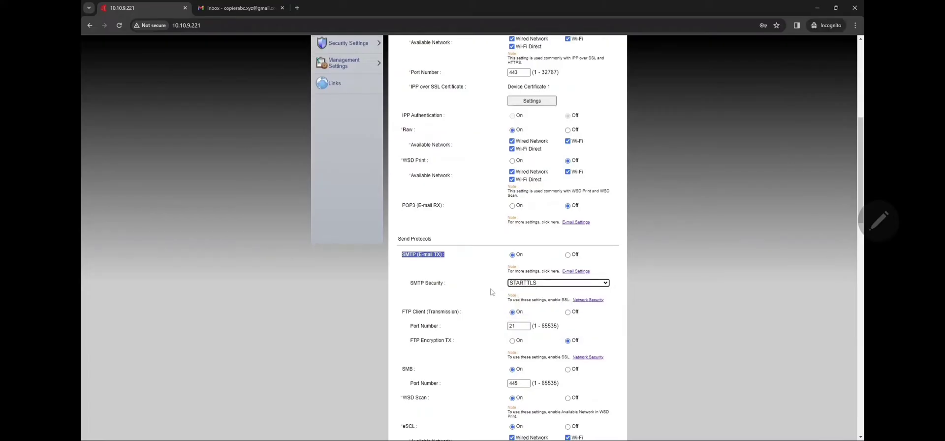
pyautogui.scroll(-5, 495, 301)
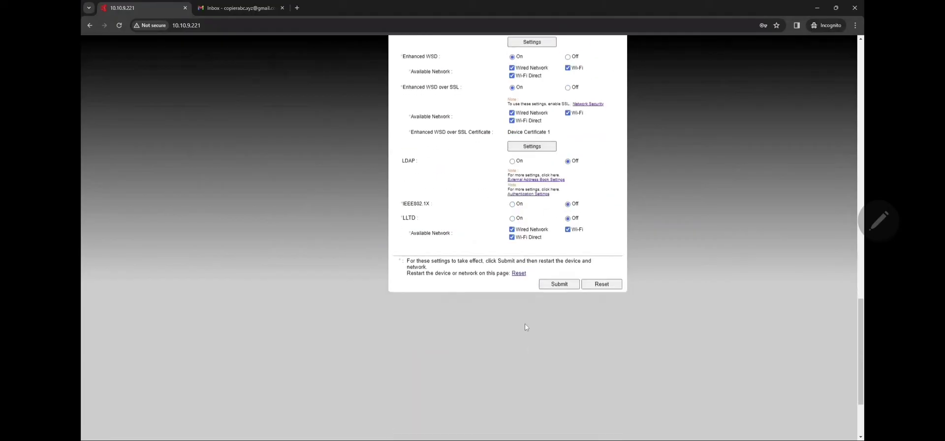
pyautogui.click(557, 285)
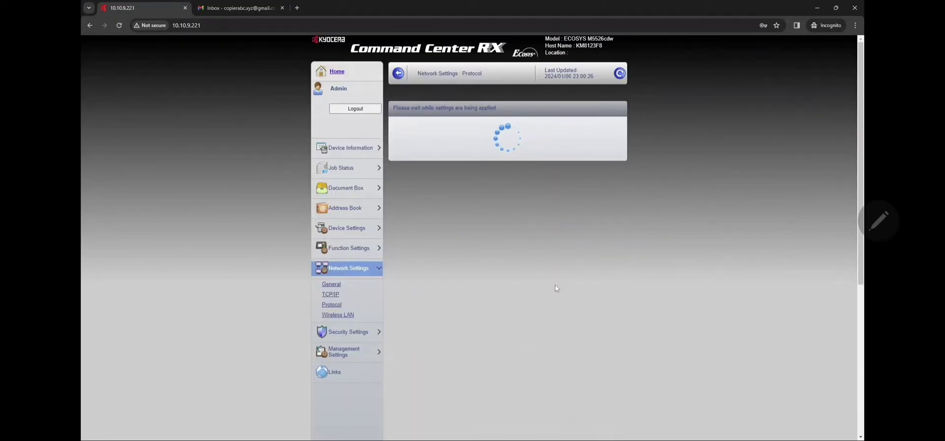
# Open the E-mail SMTP and POP3 settings from the SMTP (E-mail TX) entry.
pyautogui.scroll(-7, 452, 254)
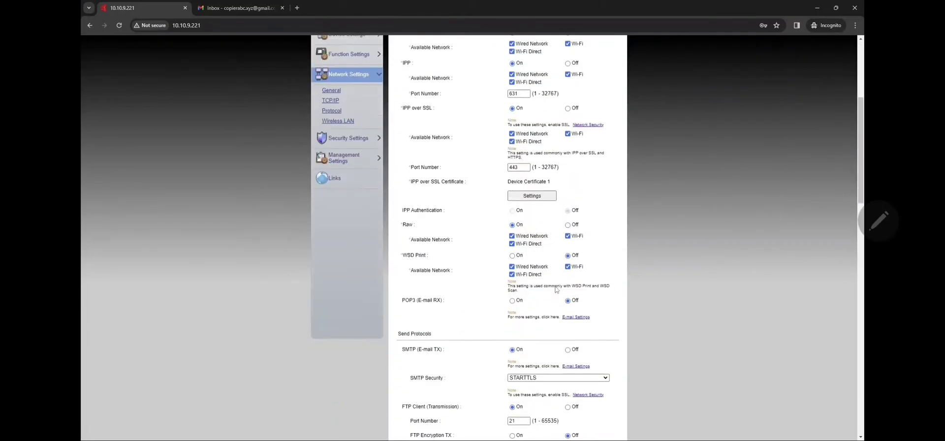
pyautogui.moveTo(400, 216); pyautogui.dragTo(442, 216)
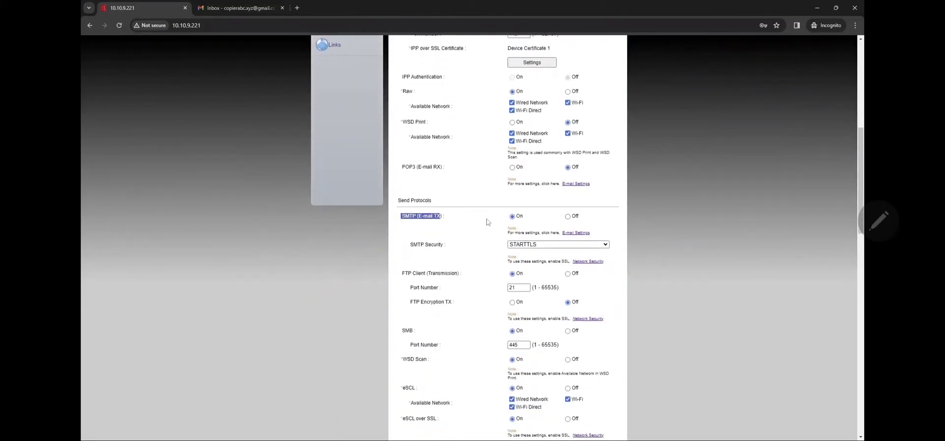
pyautogui.click(572, 235)
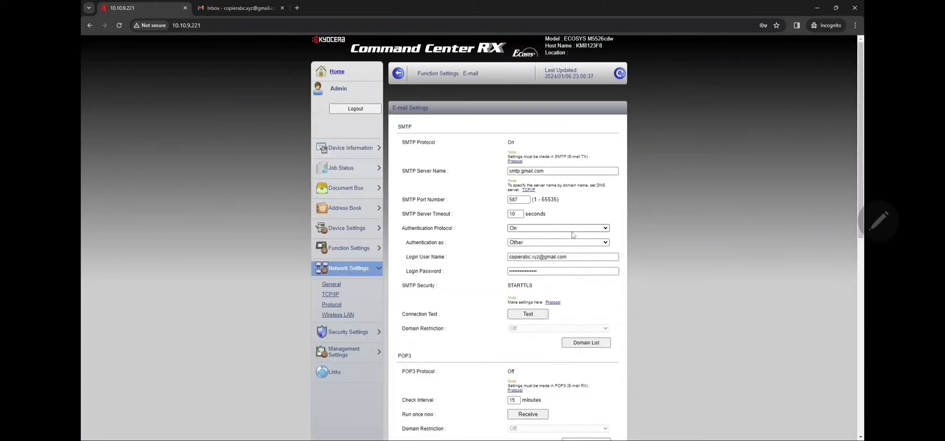
# Set SMTP server to smtp.gmail.com, port 587, authentication protocol On, authenticate as Other.
pyautogui.moveTo(449, 172); pyautogui.dragTo(406, 172)
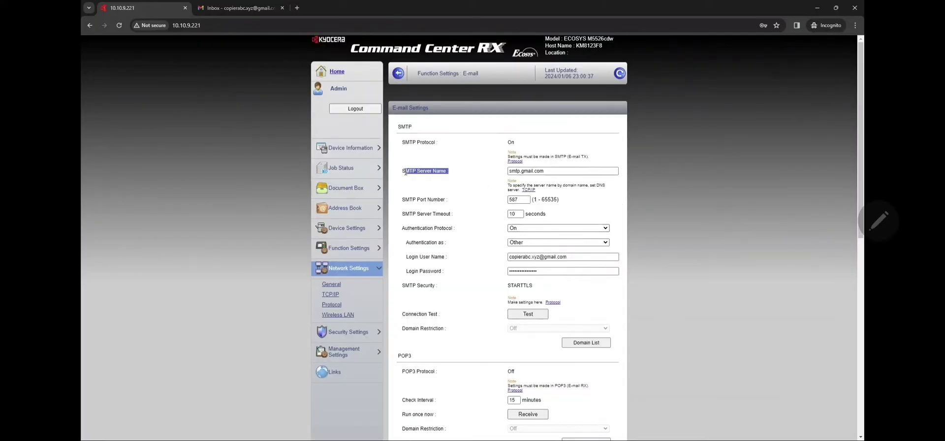
pyautogui.moveTo(547, 170); pyautogui.dragTo(444, 173)
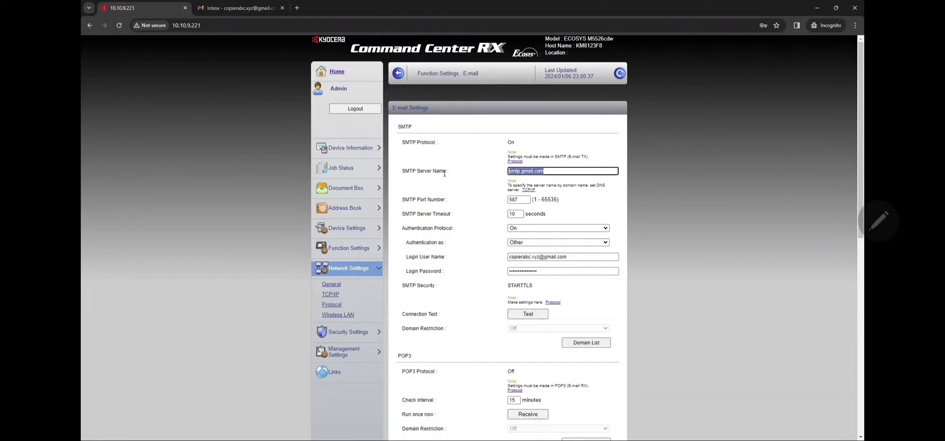
pyautogui.write('smtp.gmail.com')
pyautogui.press('Tab')
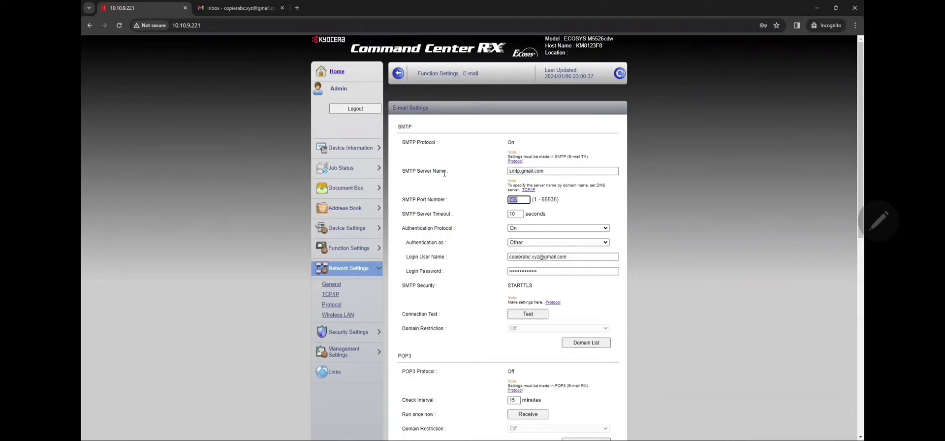
pyautogui.write('587')
pyautogui.press('Tab')
pyautogui.press('Tab')
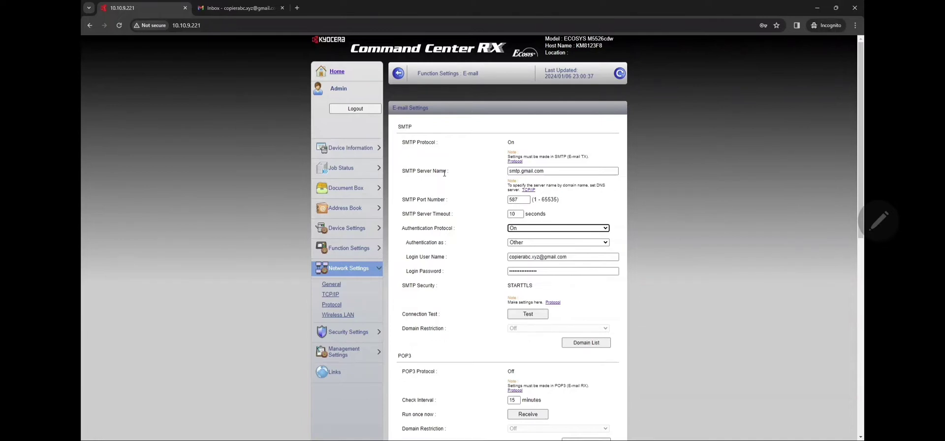
pyautogui.hotkey('alt', 'Down')
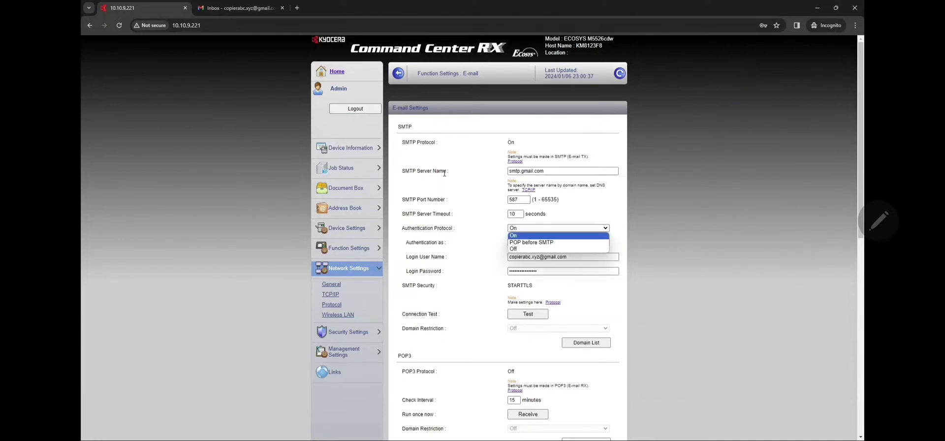
pyautogui.press('Return')
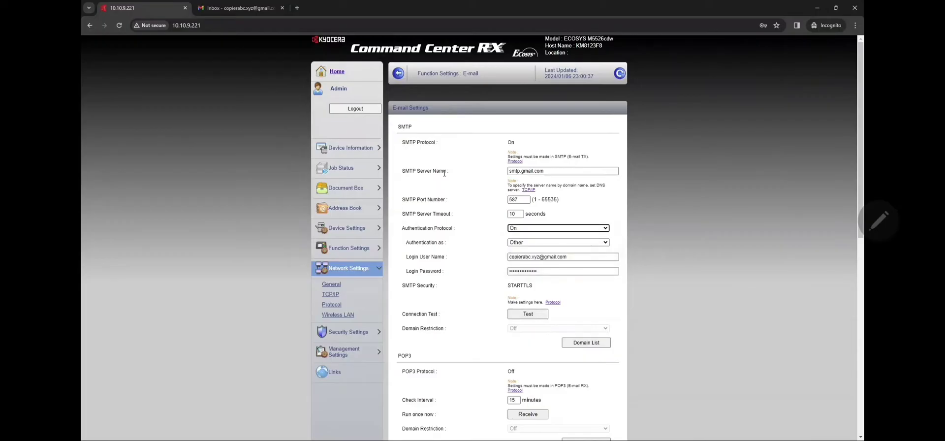
pyautogui.press('Tab')
pyautogui.hotkey('alt', 'Down')
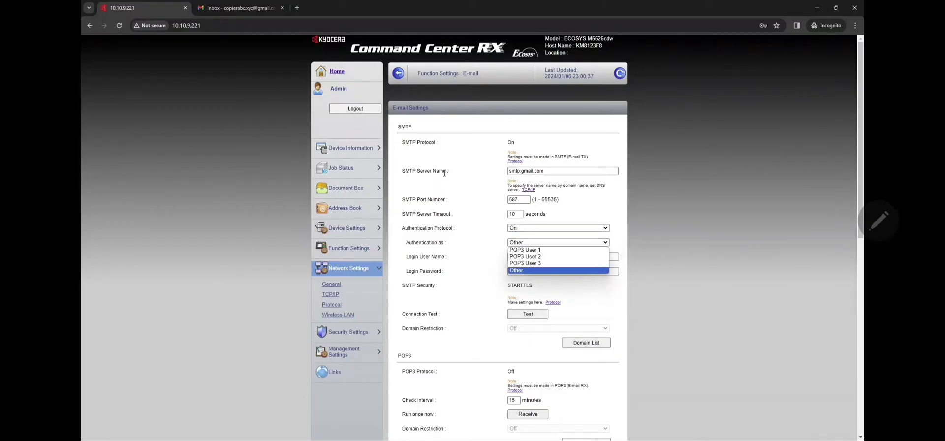
pyautogui.press('Return')
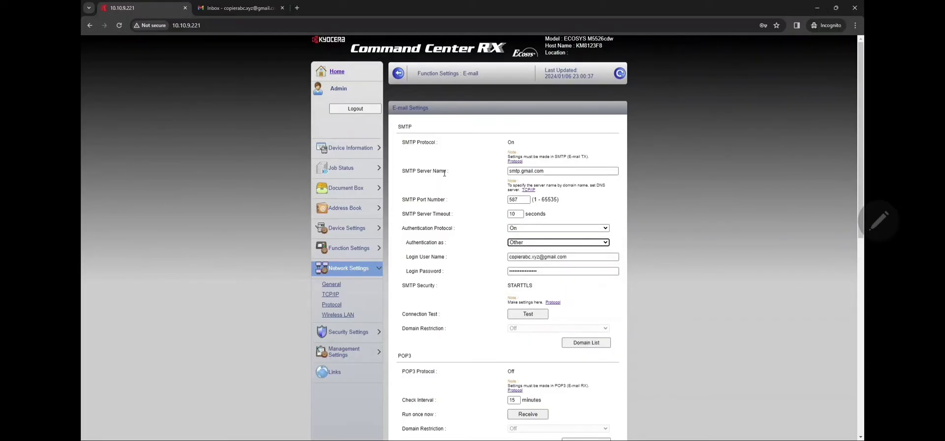
# Enter the Gmail address as login user name, clear the login password, and open Google apps in Gmail.
pyautogui.press('Tab')
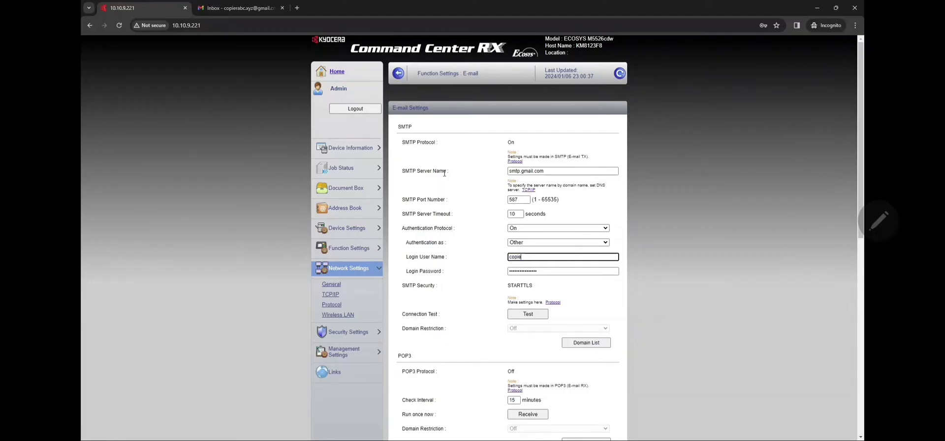
pyautogui.press('Tab')
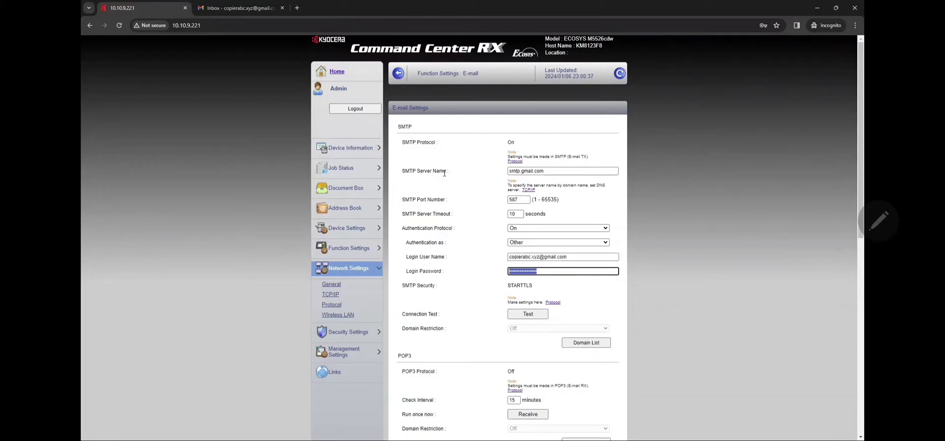
pyautogui.press('BackSpace')
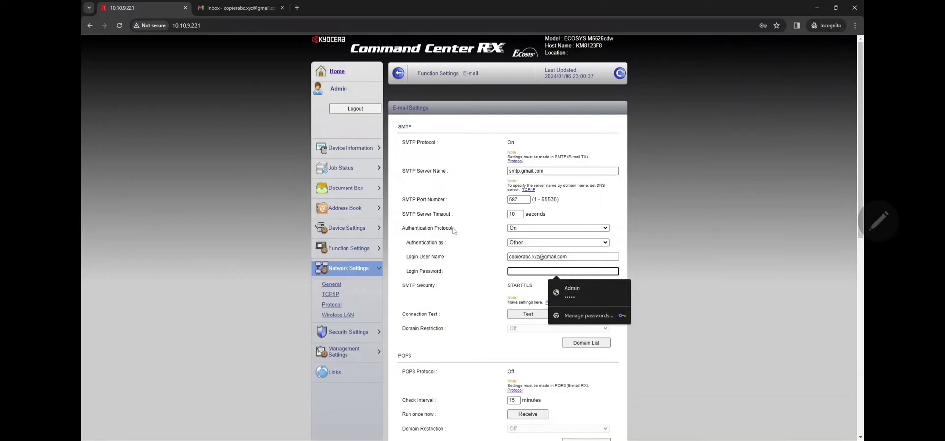
pyautogui.click(537, 256)
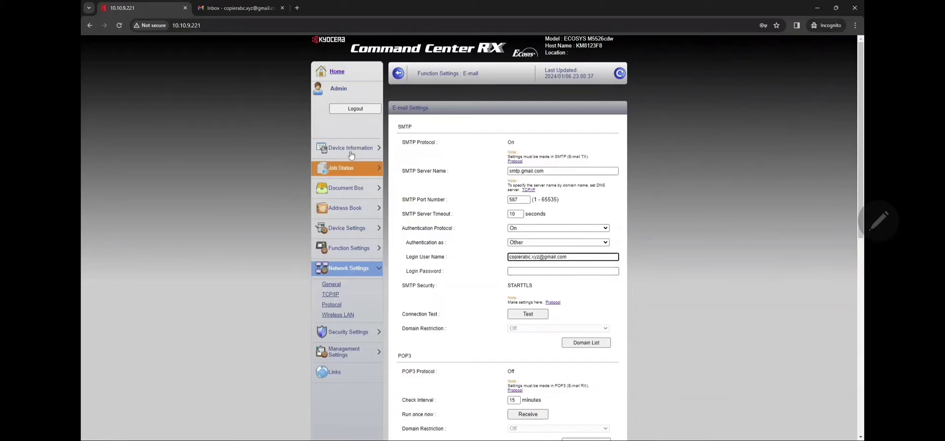
pyautogui.click(252, 10)
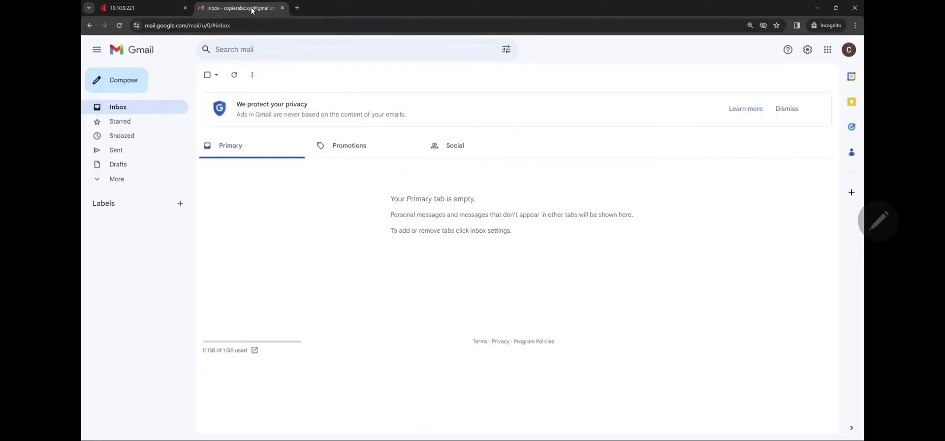
pyautogui.click(827, 56)
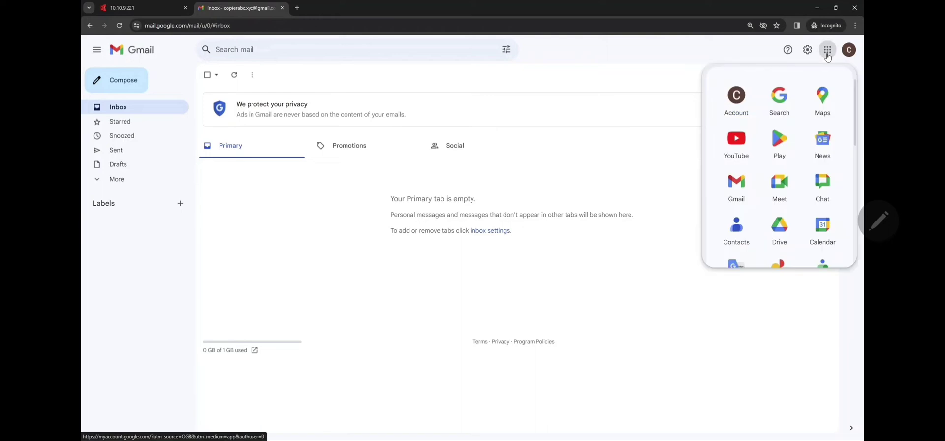
# Turn on 2-Step Verification from the Google Account Security settings.
pyautogui.click(742, 100)
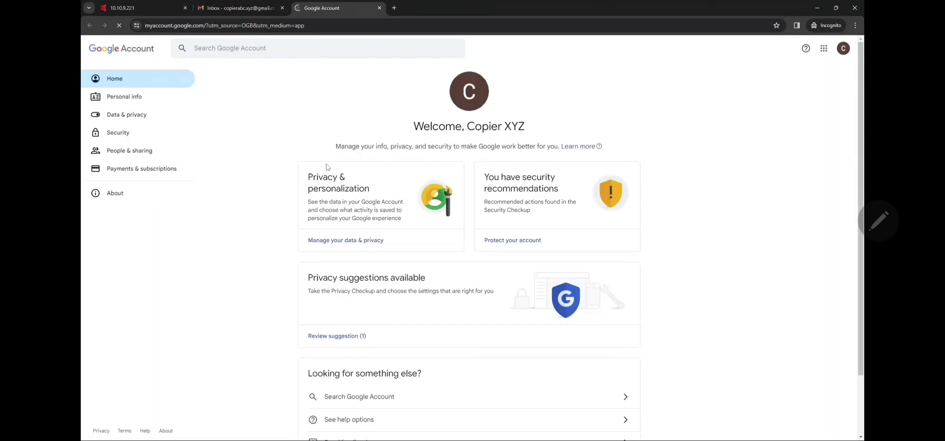
pyautogui.click(116, 134)
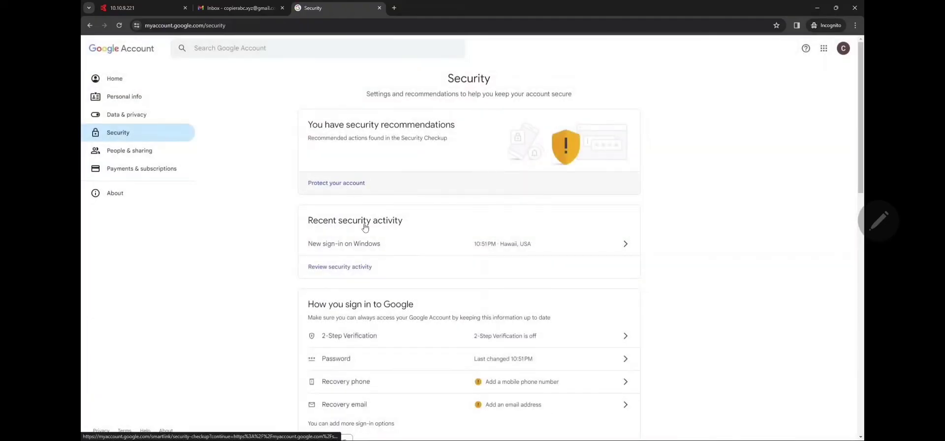
pyautogui.scroll(-3, 365, 226)
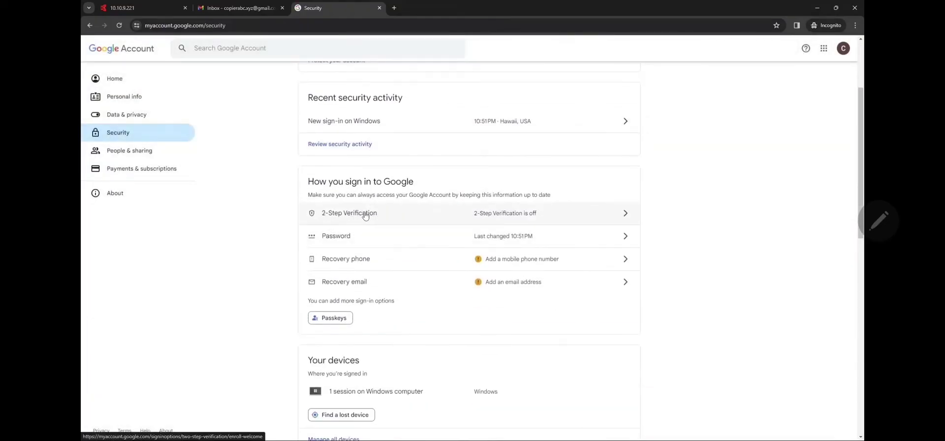
pyautogui.click(625, 215)
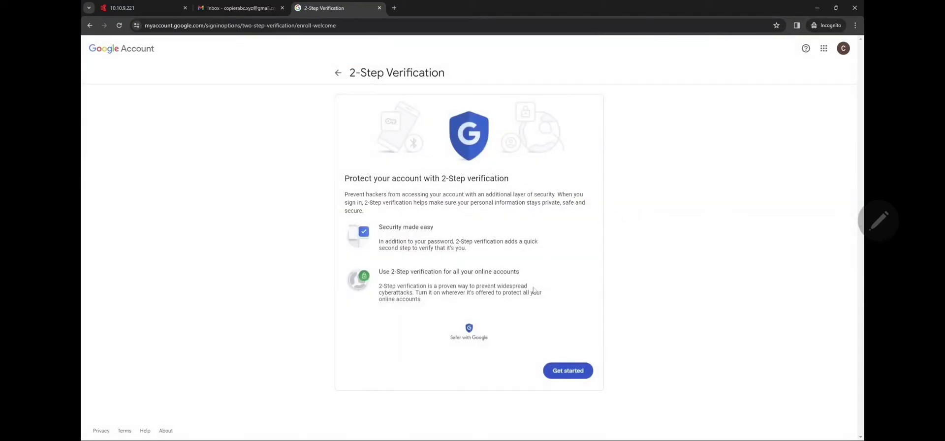
pyautogui.click(559, 372)
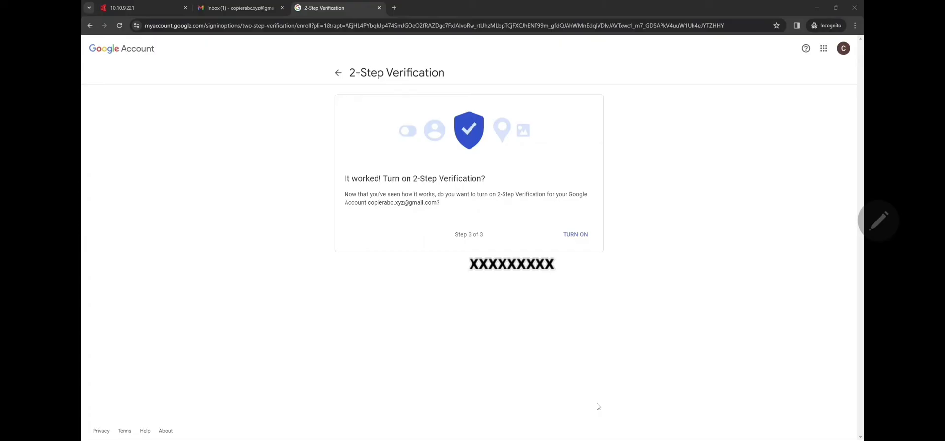
pyautogui.click(578, 234)
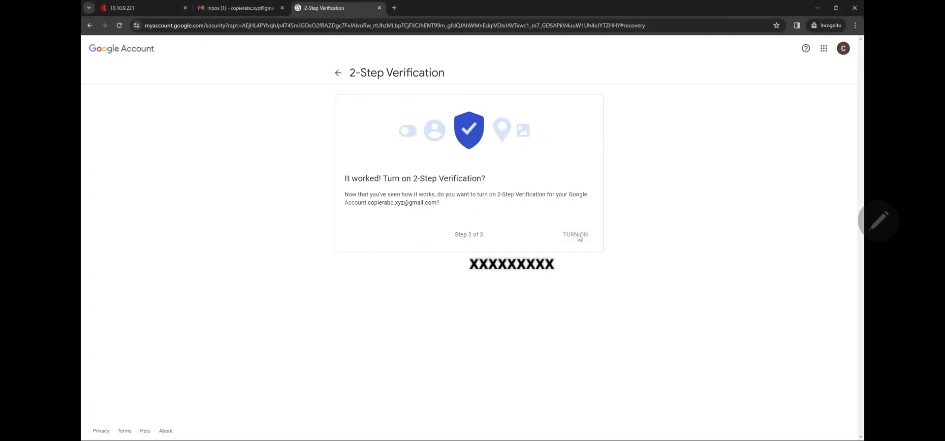
# Reopen 2-Step Verification, re-enter the account password, and locate the App passwords entry.
pyautogui.click(626, 223)
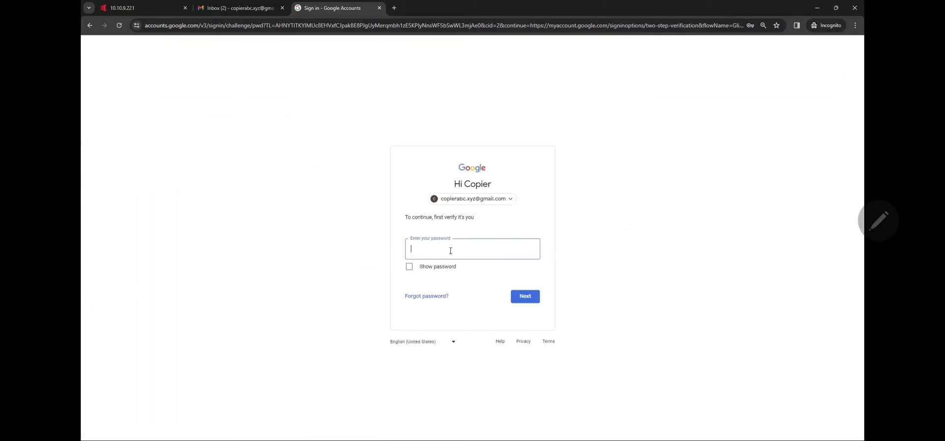
pyautogui.write('**********')
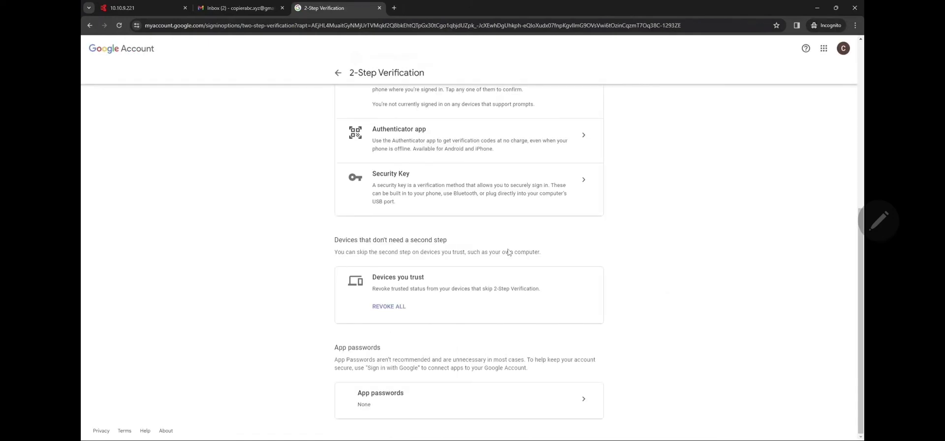
pyautogui.moveTo(416, 394); pyautogui.dragTo(352, 391)
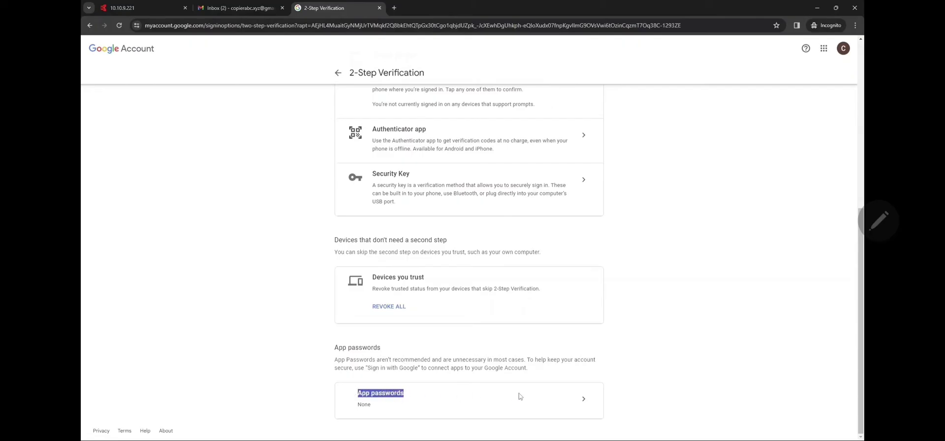
# Create an app password named 'copier', copy it, and return to the printer's Command Center tab.
pyautogui.click(584, 401)
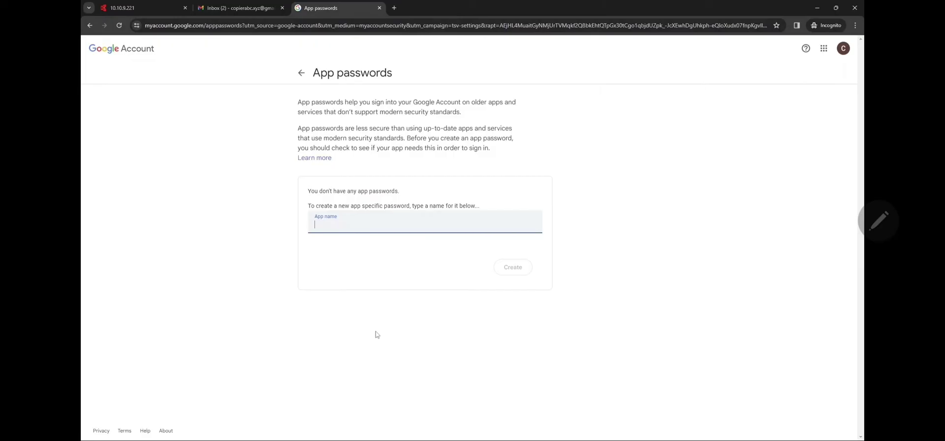
pyautogui.write('copier')
pyautogui.click(497, 266)
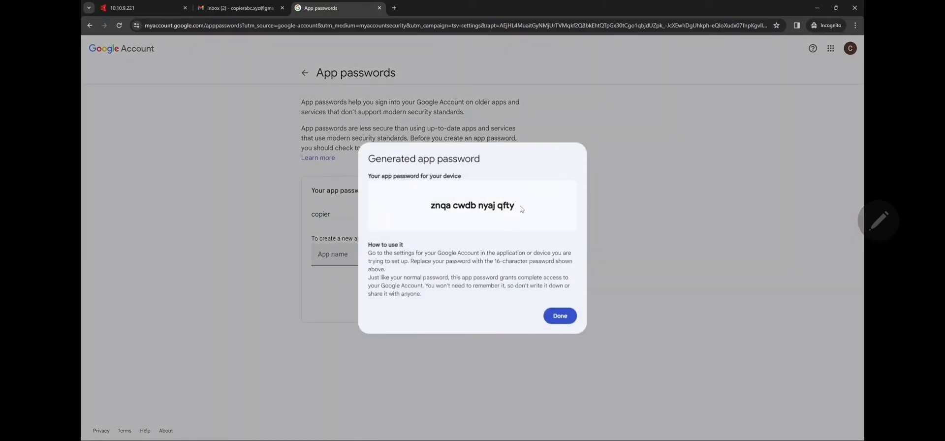
pyautogui.moveTo(521, 209); pyautogui.dragTo(432, 208)
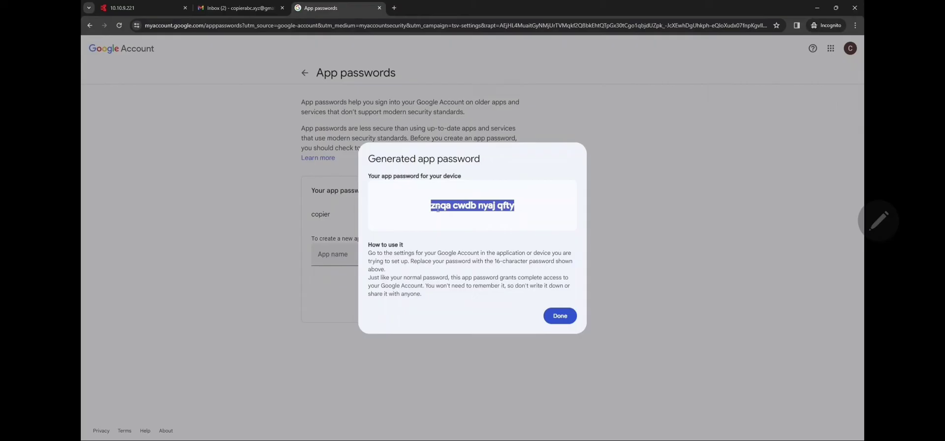
pyautogui.rightClick(438, 209)
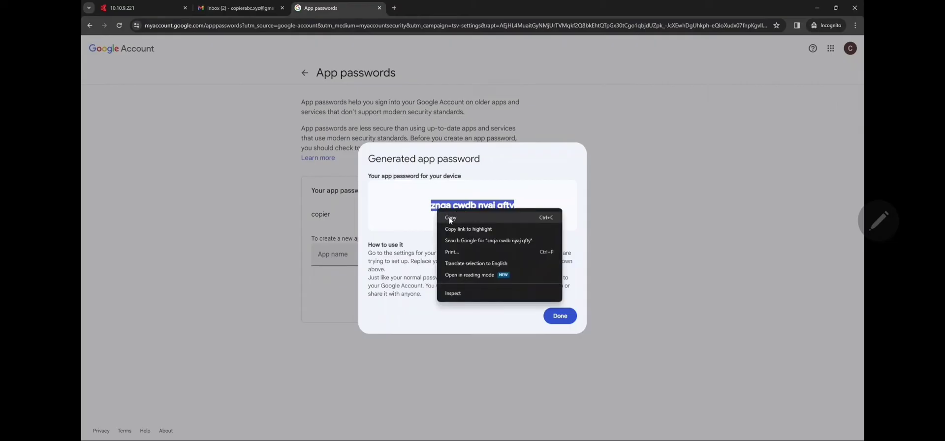
pyautogui.click(450, 217)
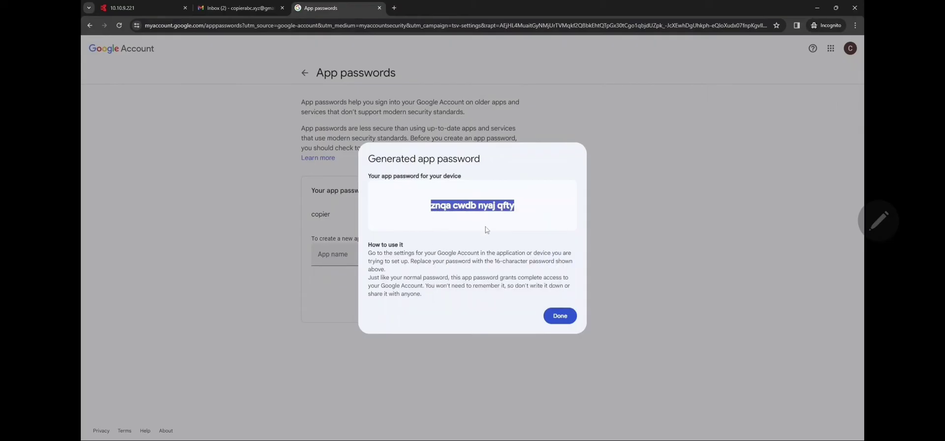
pyautogui.click(560, 315)
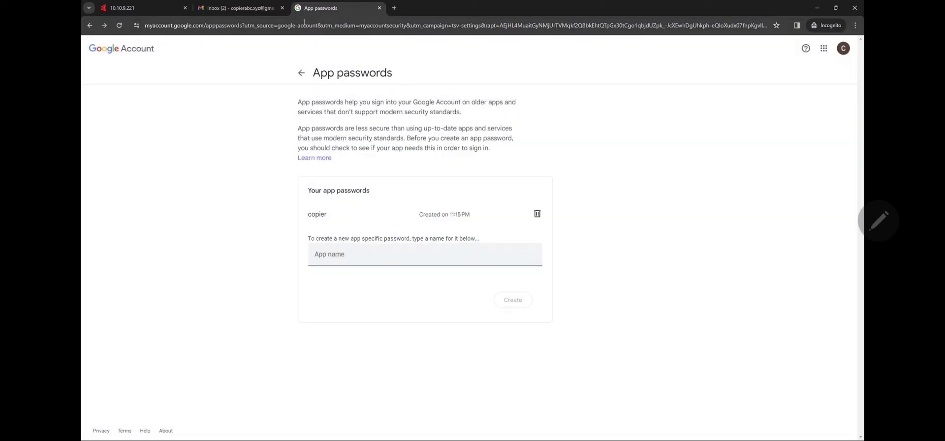
pyautogui.click(253, 9)
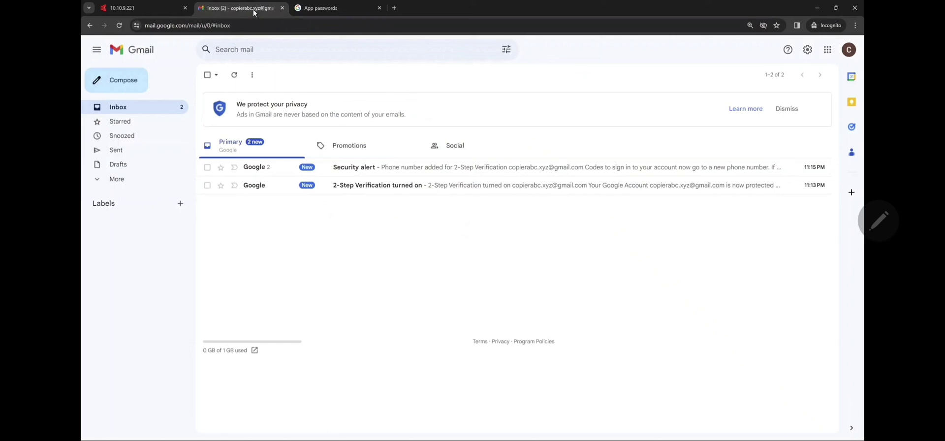
pyautogui.click(149, 5)
# Paste the app password into Login Password and copy the Login User Name address.
pyautogui.click(531, 271)
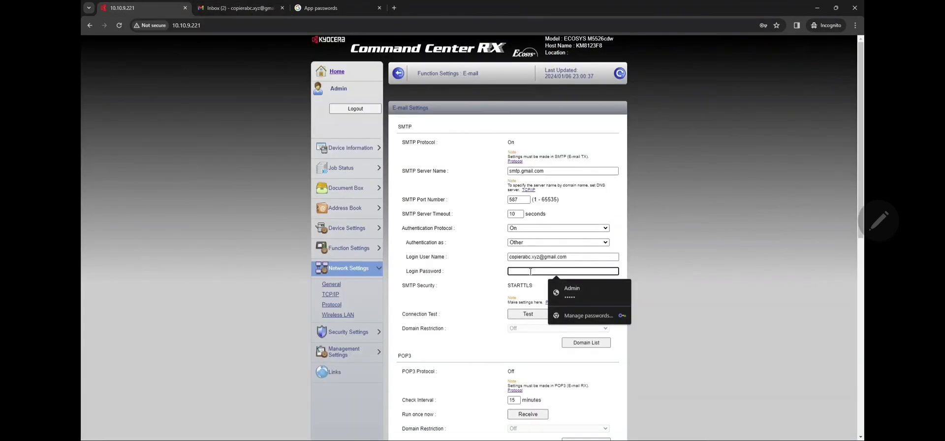
pyautogui.hotkey('ctrl', 'v')
pyautogui.scroll(-1, 588, 292)
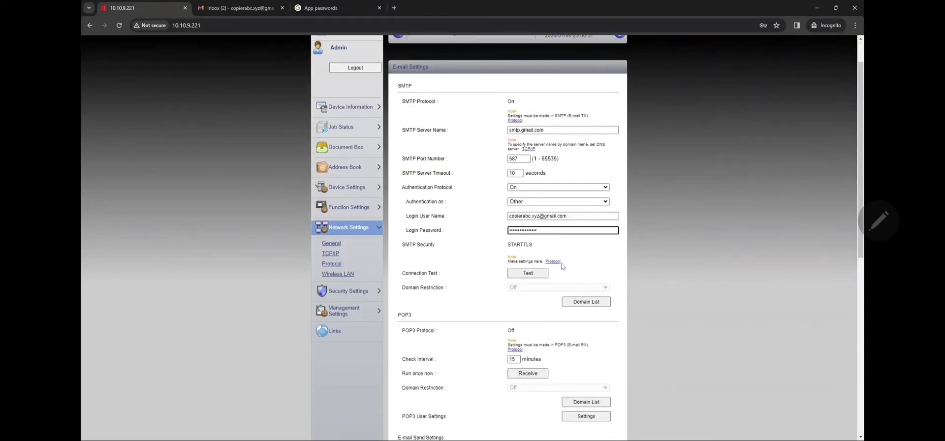
pyautogui.click(580, 216)
pyautogui.moveTo(580, 215); pyautogui.dragTo(490, 229)
pyautogui.rightClick(525, 216)
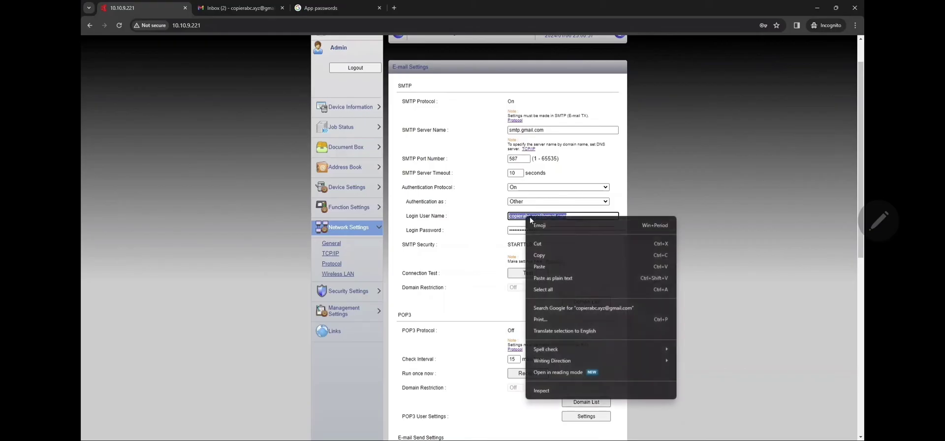
pyautogui.click(546, 255)
# Replace the Sender Address with the copied Gmail login address.
pyautogui.scroll(-1, 530, 234)
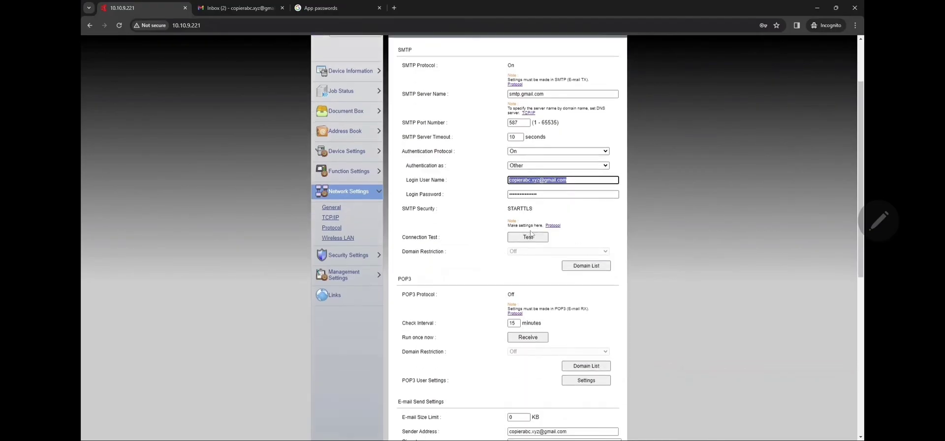
pyautogui.scroll(-4, 530, 234)
pyautogui.moveTo(576, 263); pyautogui.dragTo(389, 268)
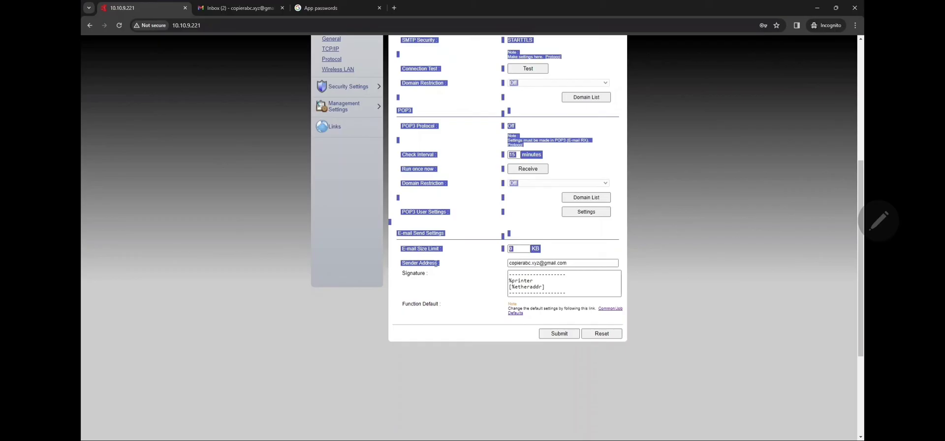
pyautogui.moveTo(446, 264); pyautogui.dragTo(400, 264)
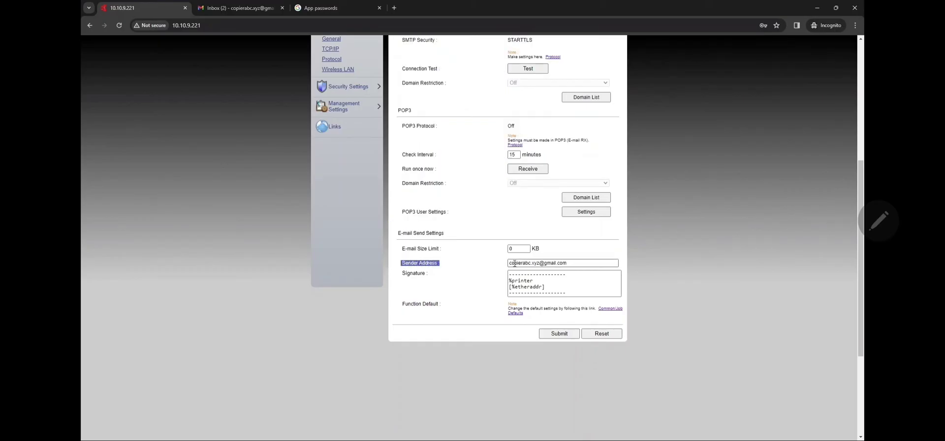
pyautogui.moveTo(581, 263); pyautogui.dragTo(472, 265)
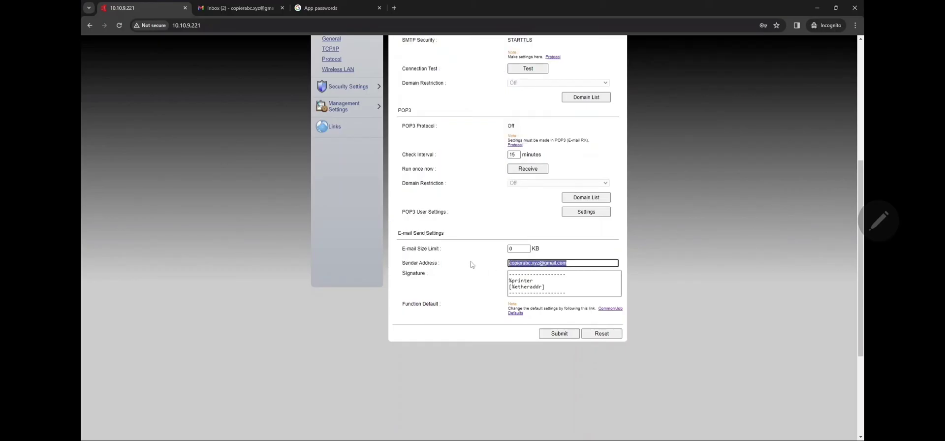
pyautogui.press('End')
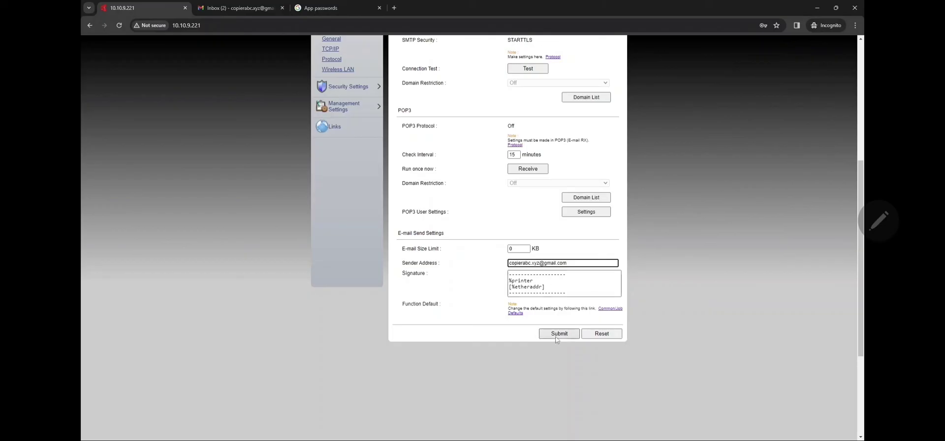
# Submit the e-mail settings, run the SMTP Connection Test, and acknowledge the Connection OK result.
pyautogui.click(557, 335)
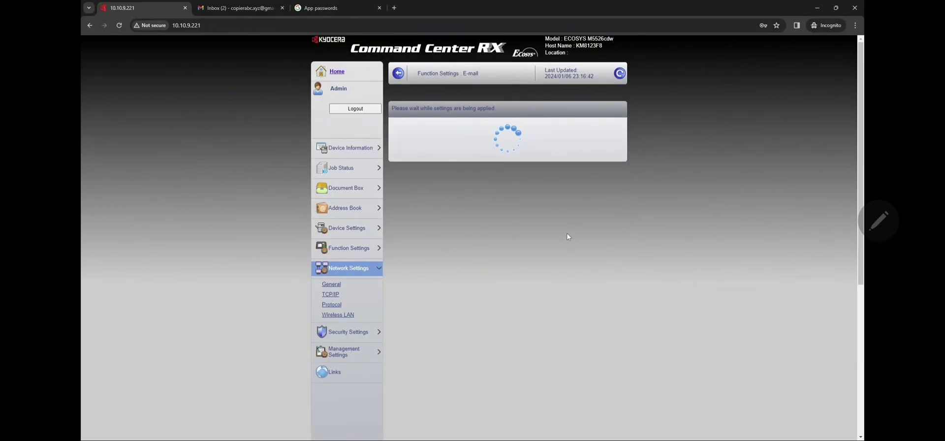
pyautogui.scroll(-1, 551, 246)
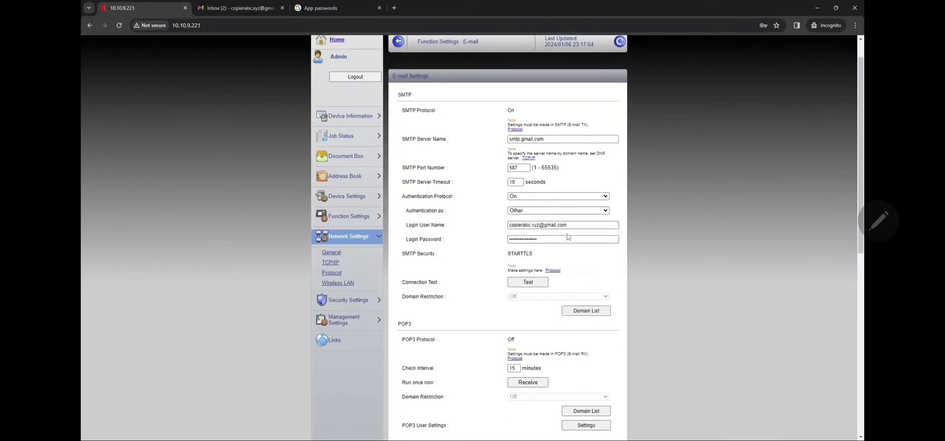
pyautogui.click(528, 273)
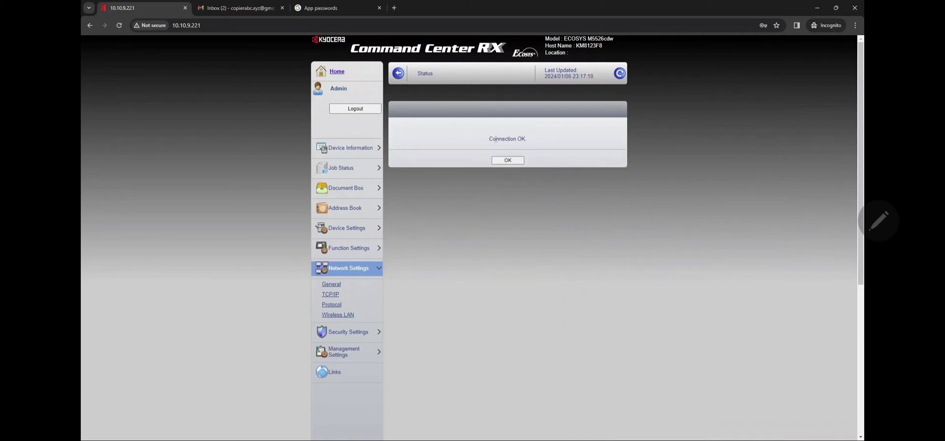
pyautogui.moveTo(494, 141); pyautogui.dragTo(526, 148)
pyautogui.click(516, 160)
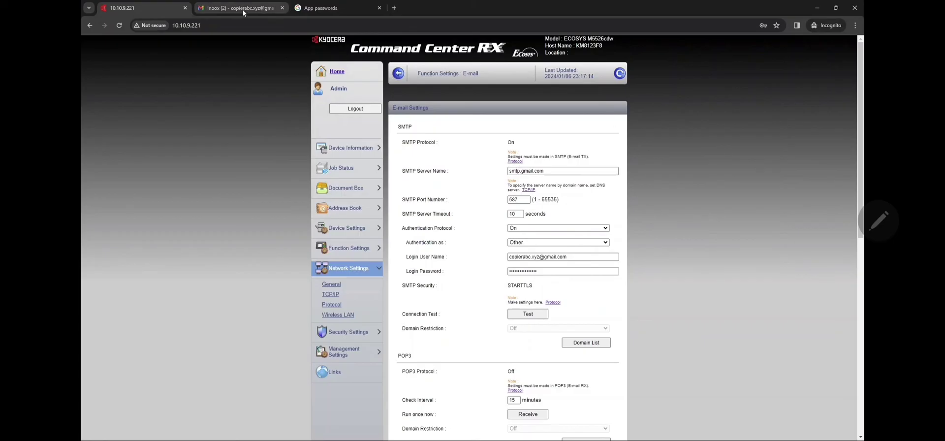